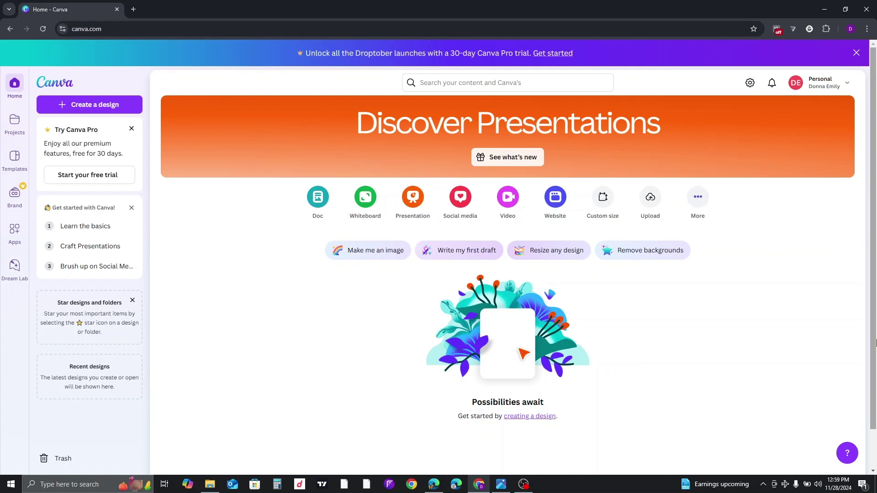
click(844, 87)
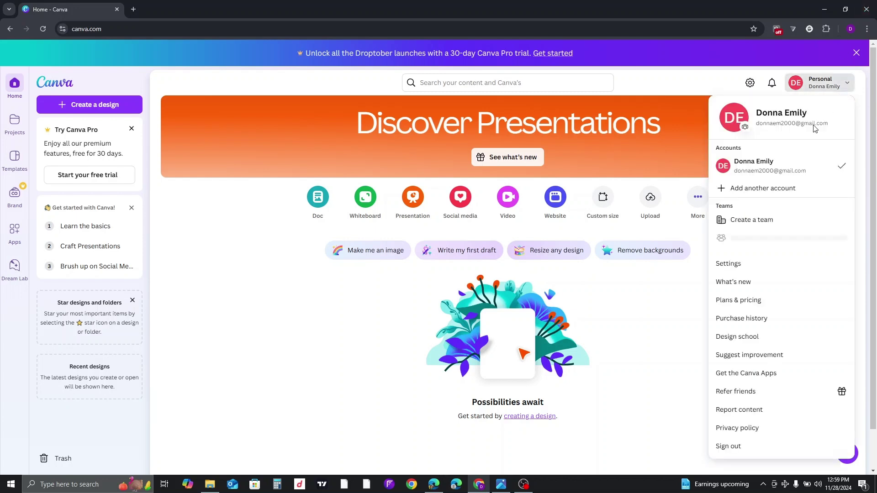
click(838, 87)
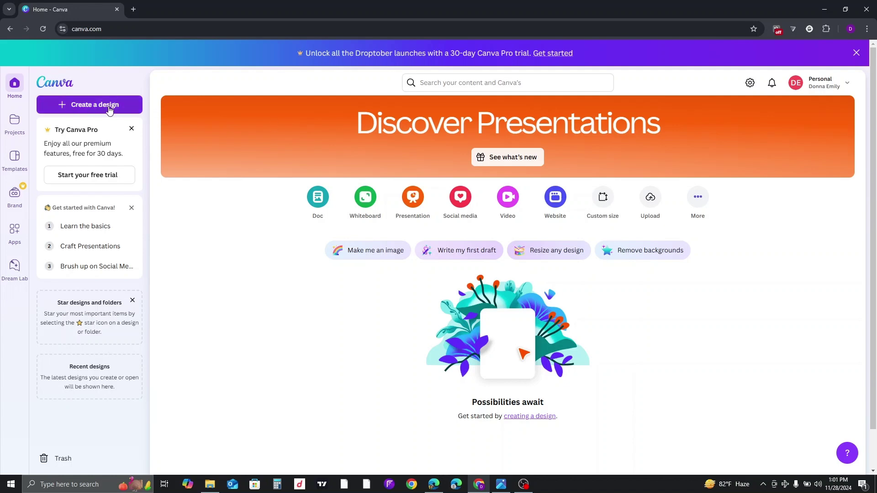
Step: Search the new-design types for "facebook book" and create a blank Facebook Post (Square) design, 1080 × 1080 px
click(87, 105)
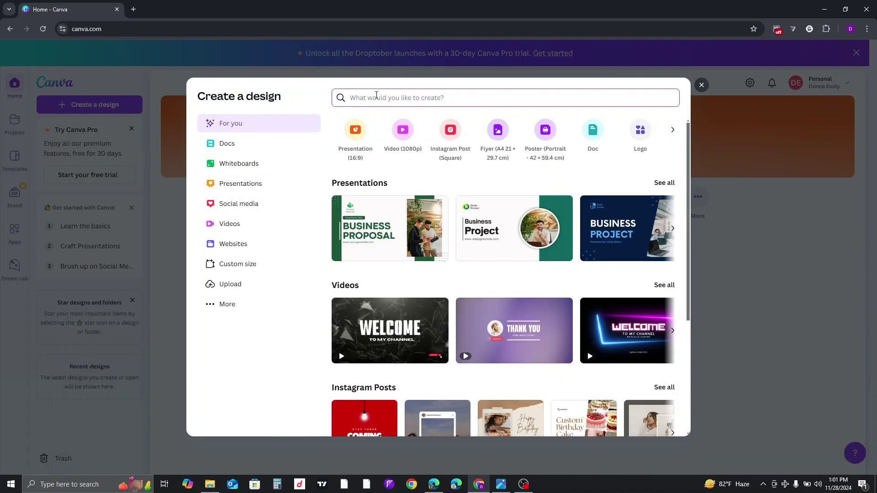
text(face)
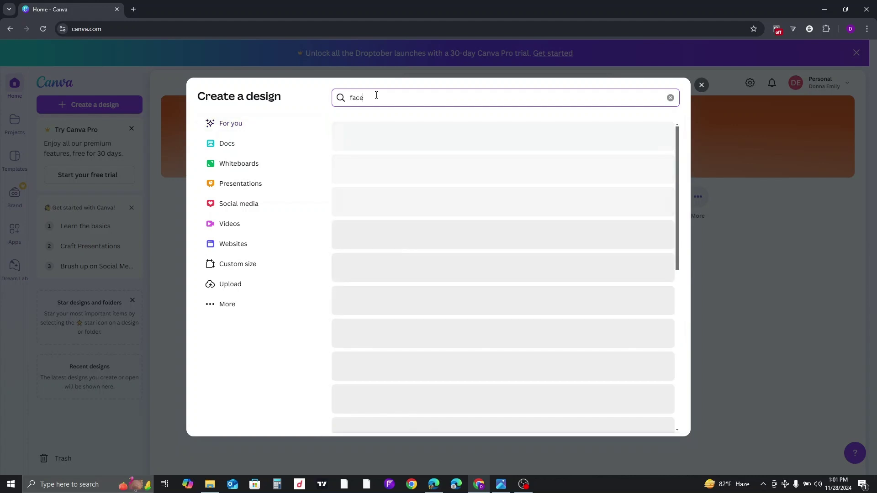
text(book)
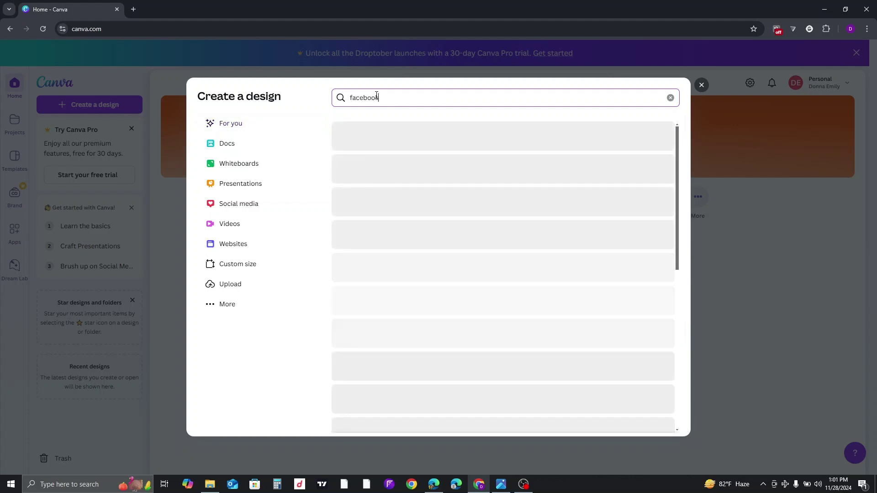
text( book)
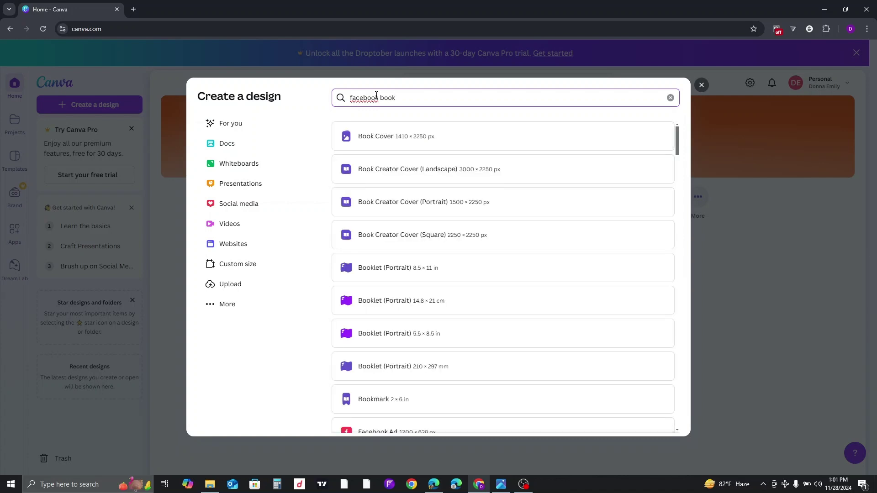
scroll(601, 194, down, 3)
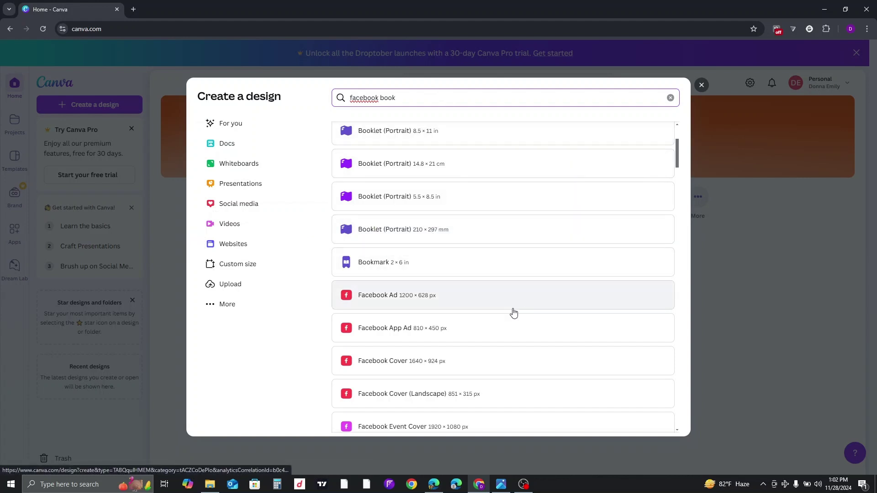
scroll(513, 311, down, 3)
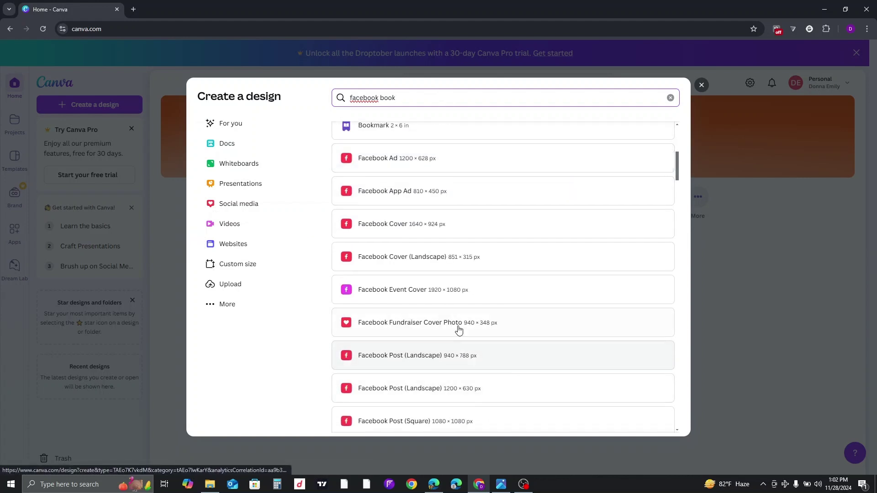
scroll(495, 350, down, 3)
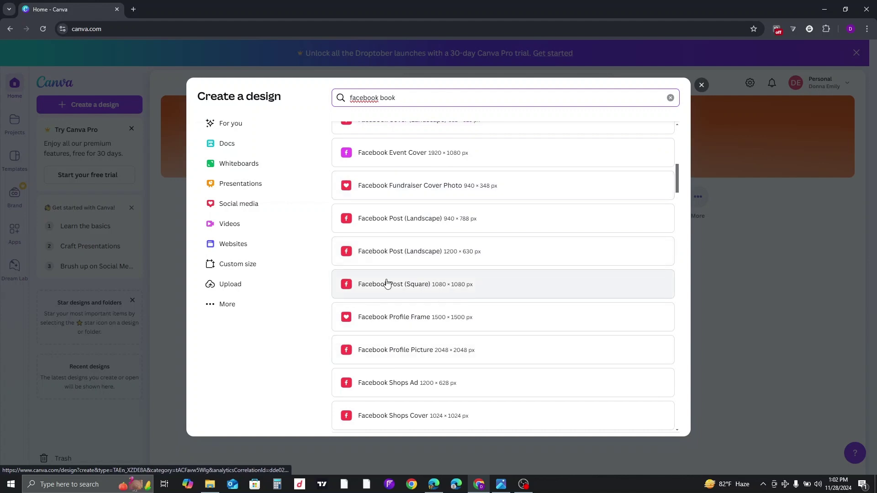
click(465, 289)
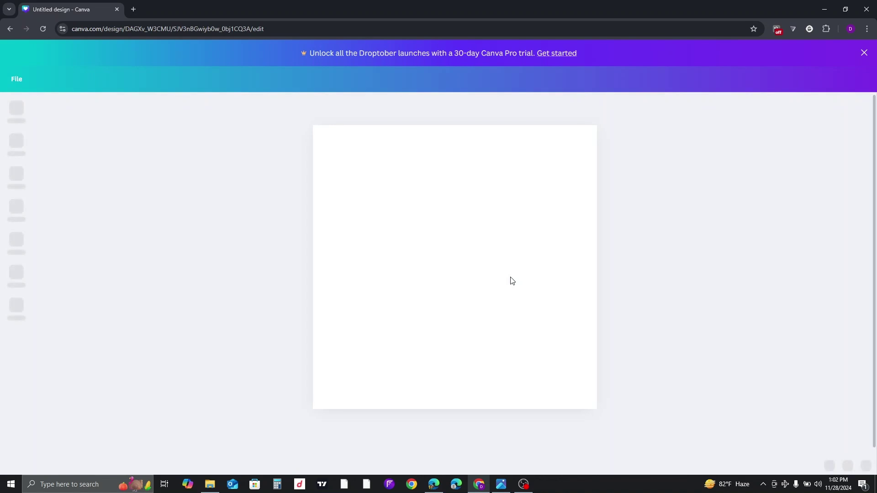
click(464, 298)
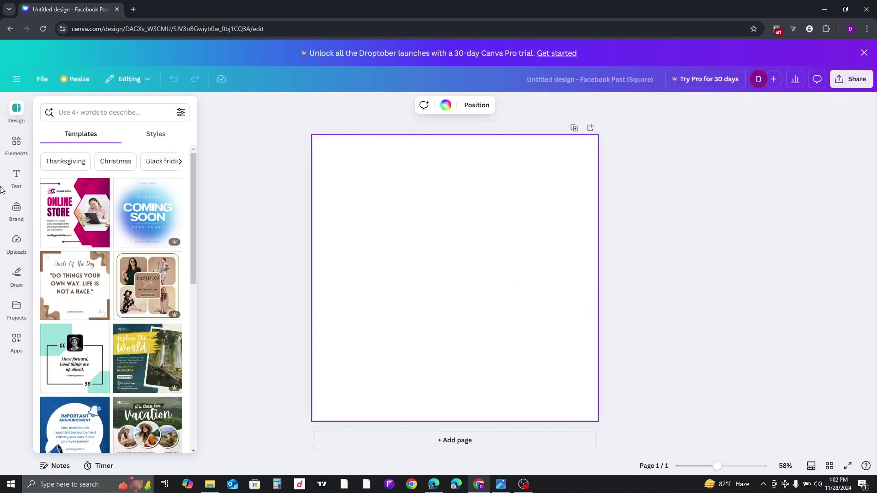
Step: Add a heading text box to the page and replace its placeholder with "anaaaaa"
key(t)
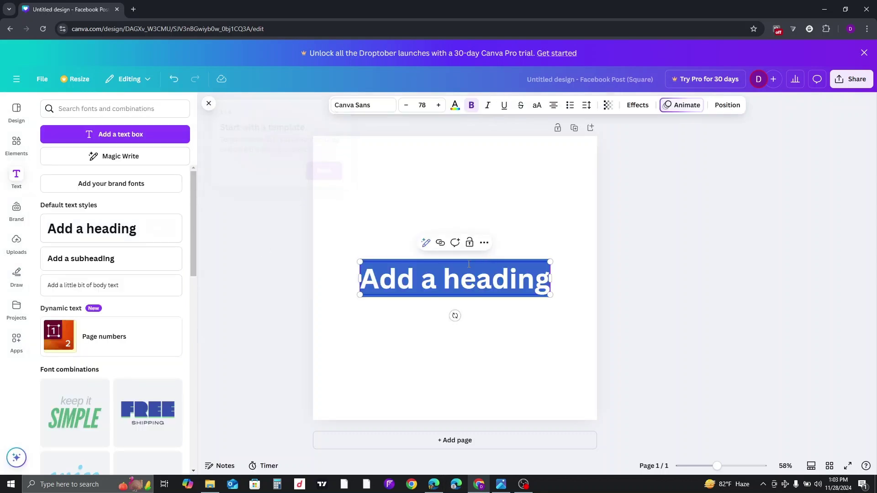
click(469, 281)
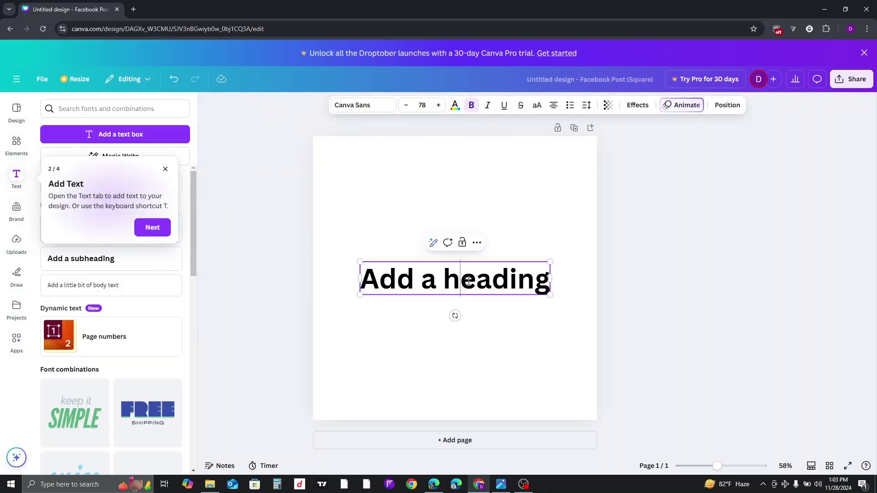
text(annnn)
key(ctrl+a)
key(BackSpace)
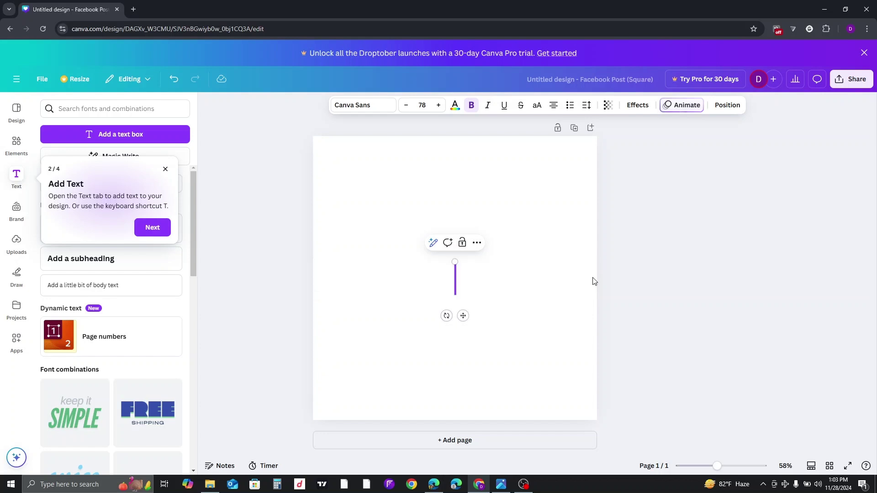
text(anaaaaa)
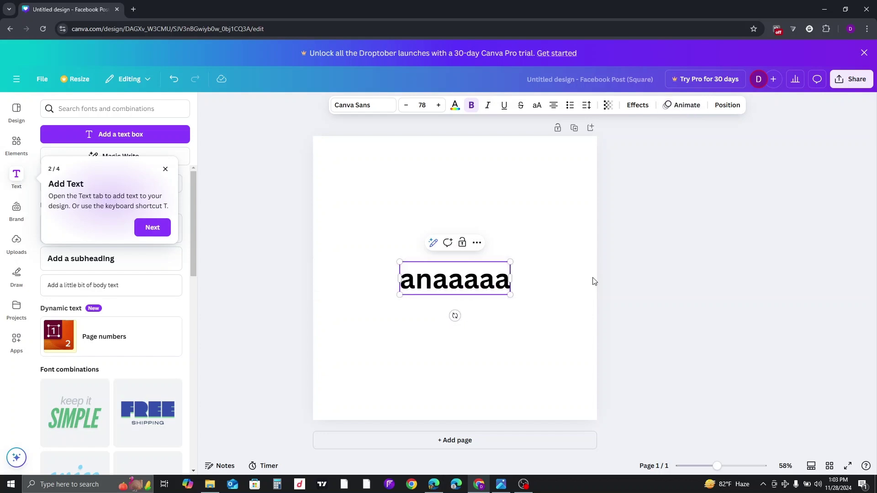
click(544, 234)
click(470, 280)
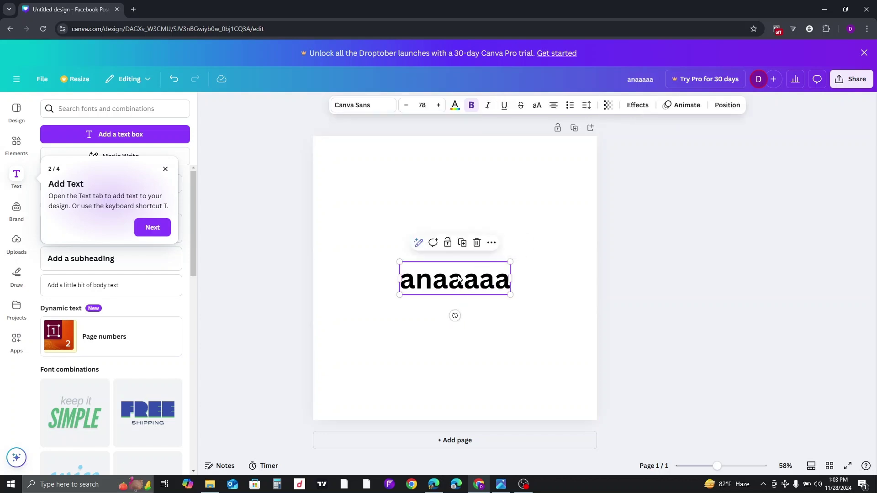
Step: Look through the fonts available for the "anaaaaa" text and dismiss the Add Text tip
click(355, 105)
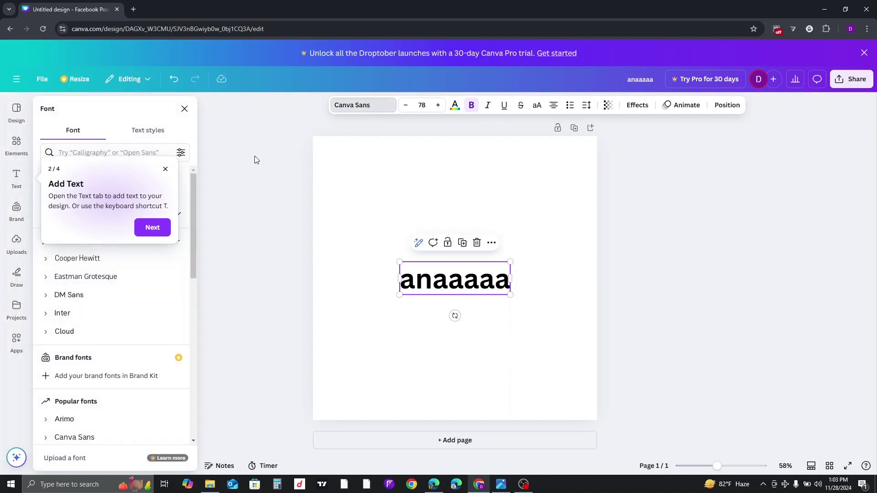
scroll(78, 323, down, 10)
scroll(84, 323, up, 10)
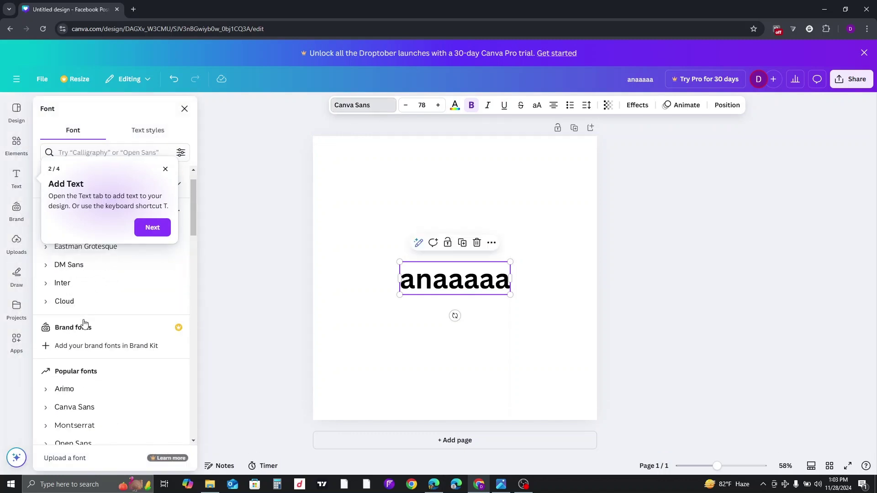
click(165, 169)
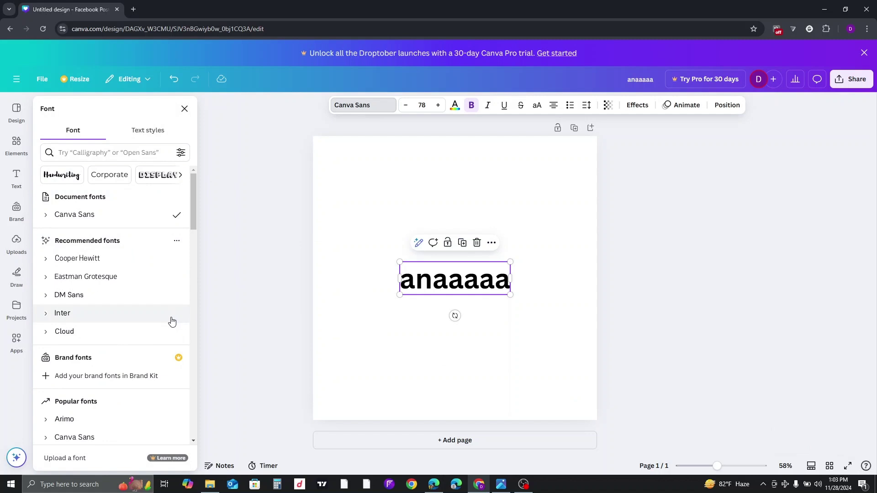
scroll(163, 310, down, 3)
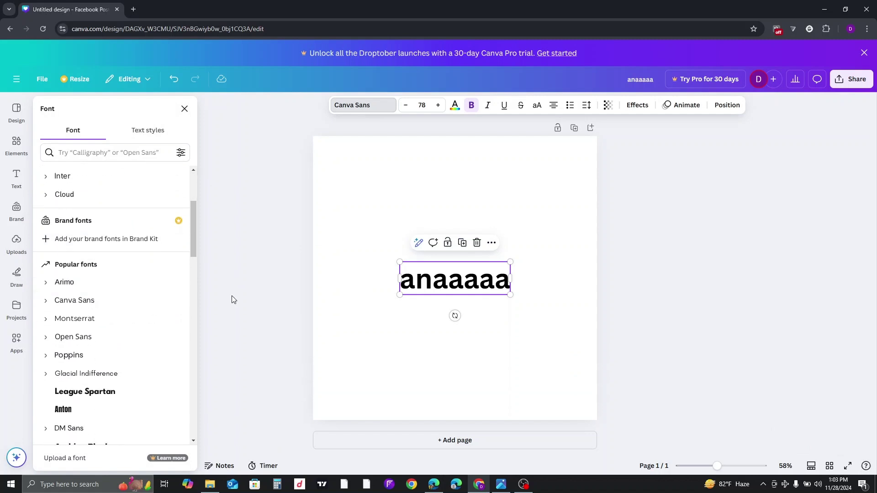
Step: Delete the "anaaaaa" text from the page
click(505, 349)
click(469, 293)
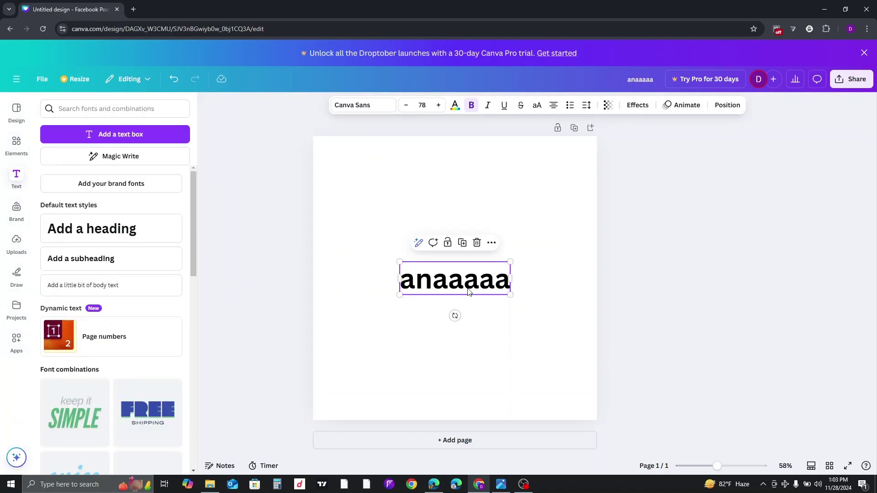
key(Delete)
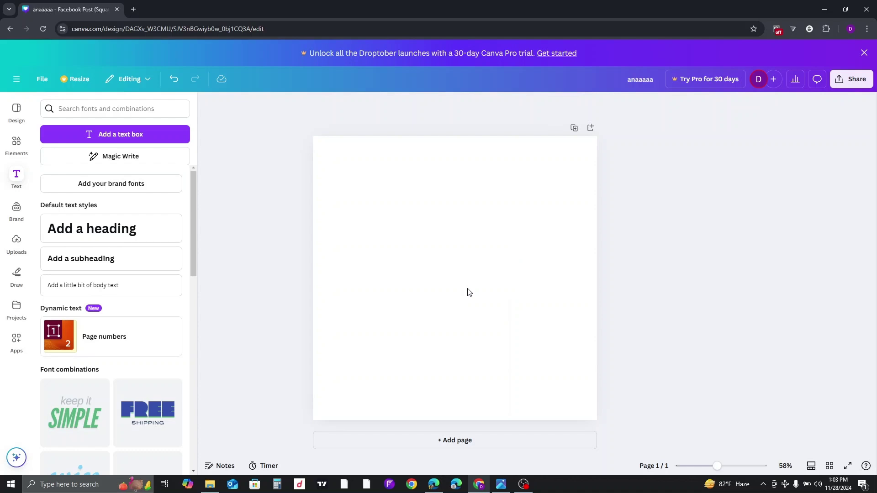
click(462, 293)
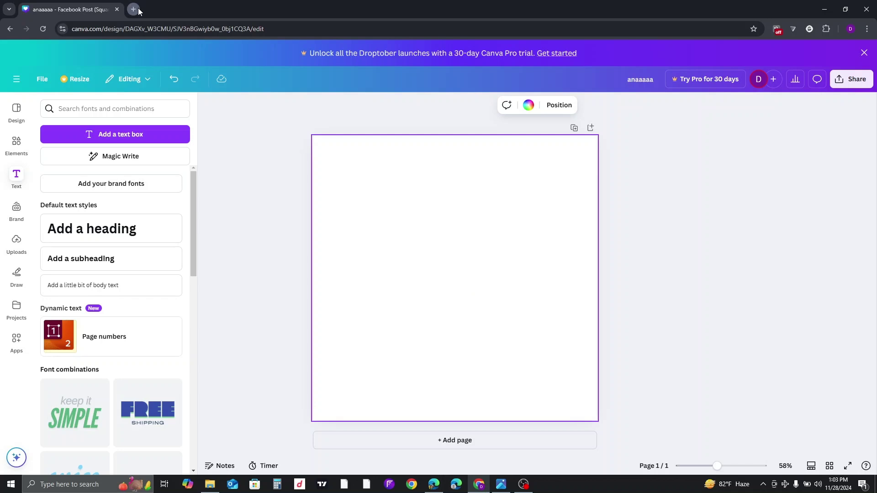
Step: Search Google for "google translate english to sinhala" in a new browser tab and open the Google Translate site
click(133, 9)
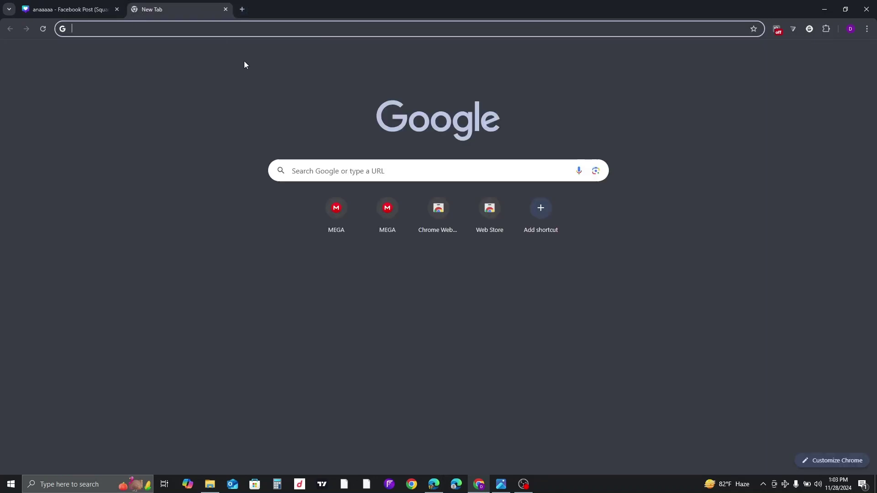
click(380, 174)
text(goole)
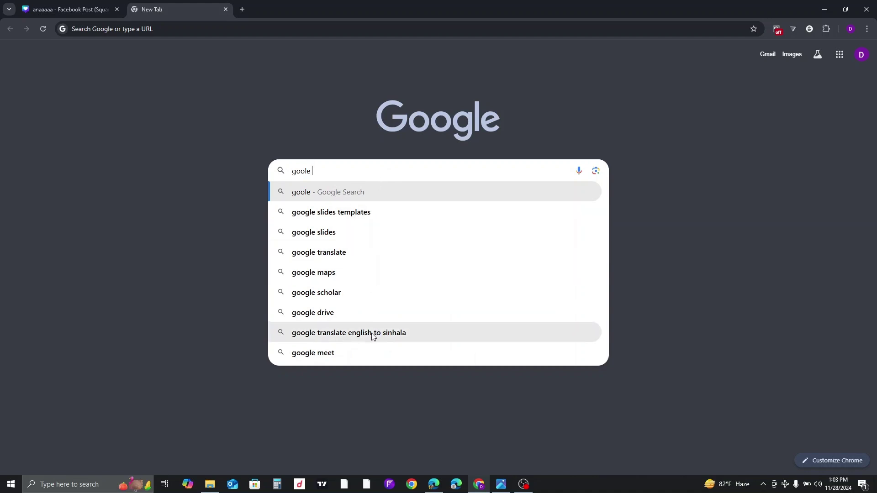
click(356, 335)
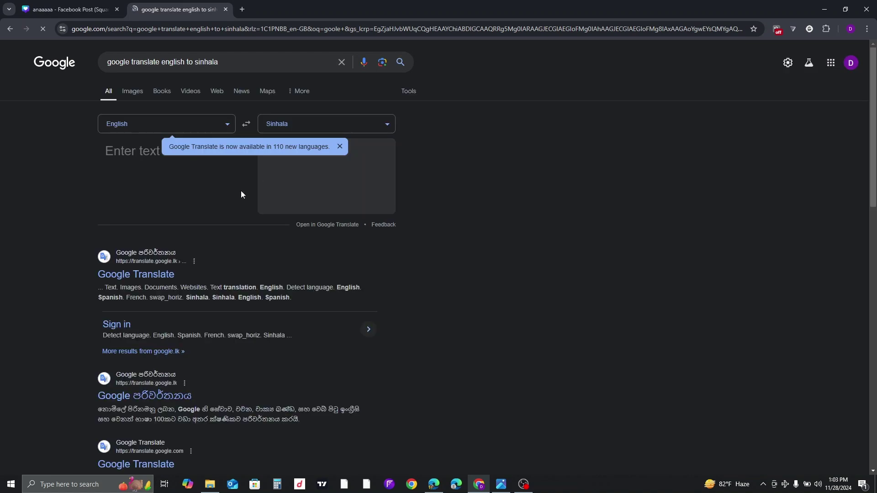
click(140, 277)
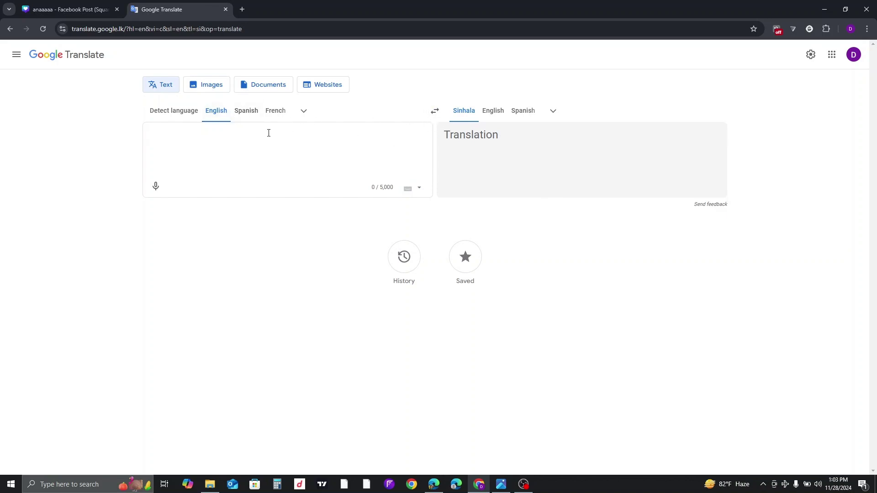
Step: Swap the languages to translate from Sinhala to English, and enter සිංහල භාෂාව as source text by transliterating "Sinhala bhaashaawa"
click(304, 111)
click(438, 121)
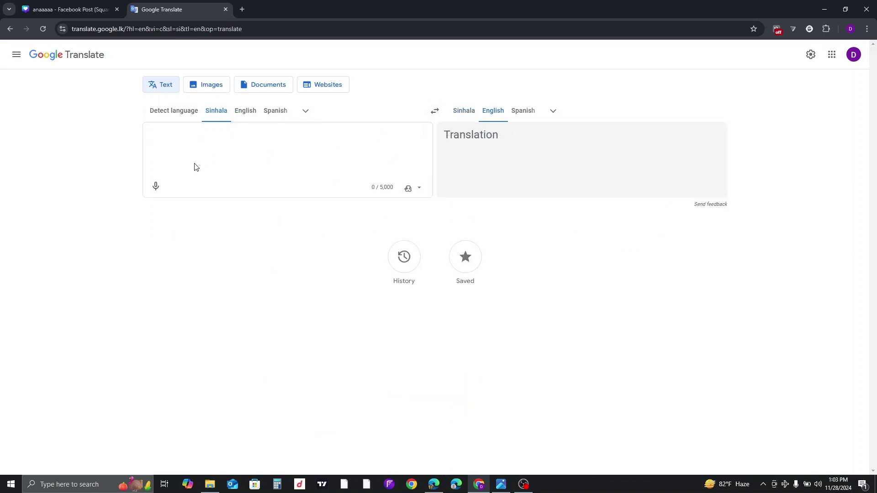
click(199, 137)
text(Sinhala)
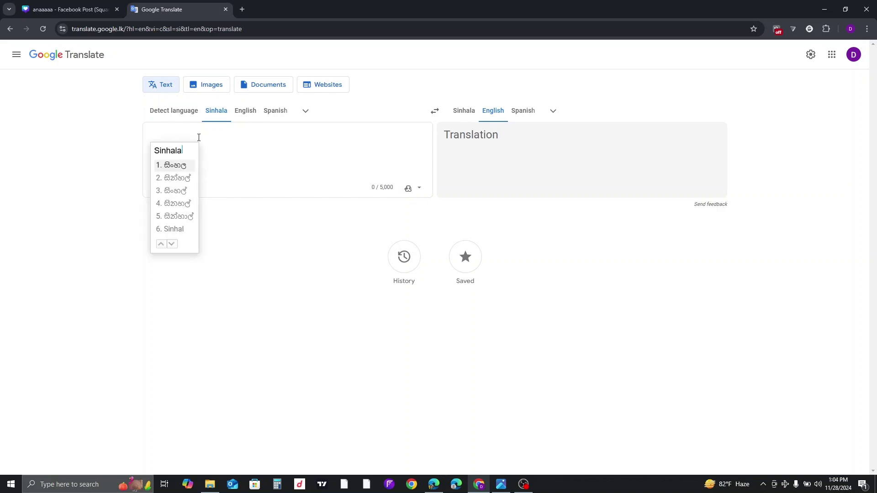
key(space)
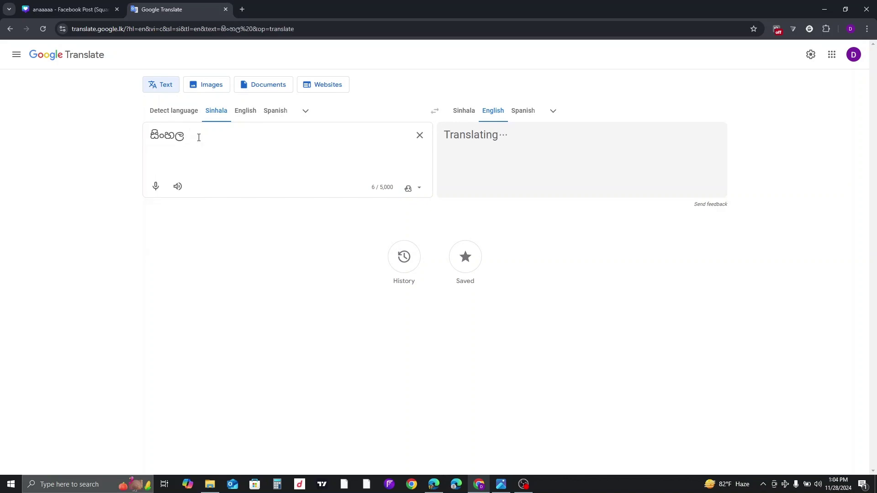
text(bhaas)
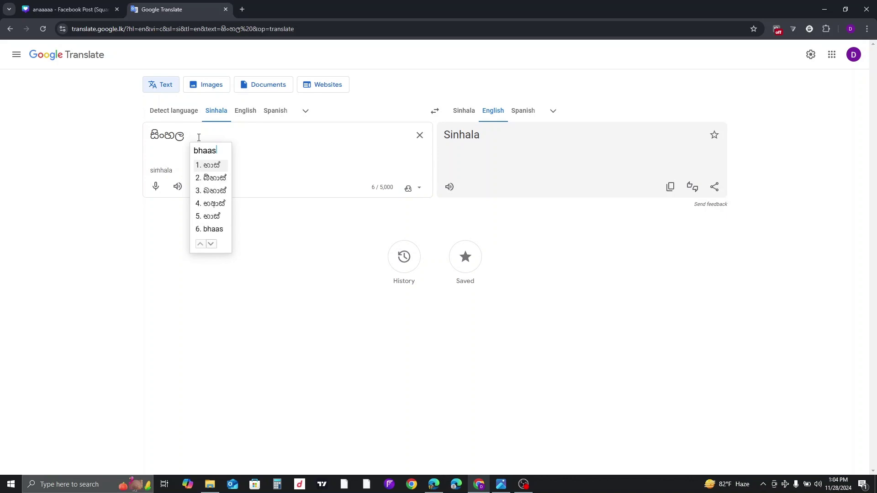
text(haa)
text(wa)
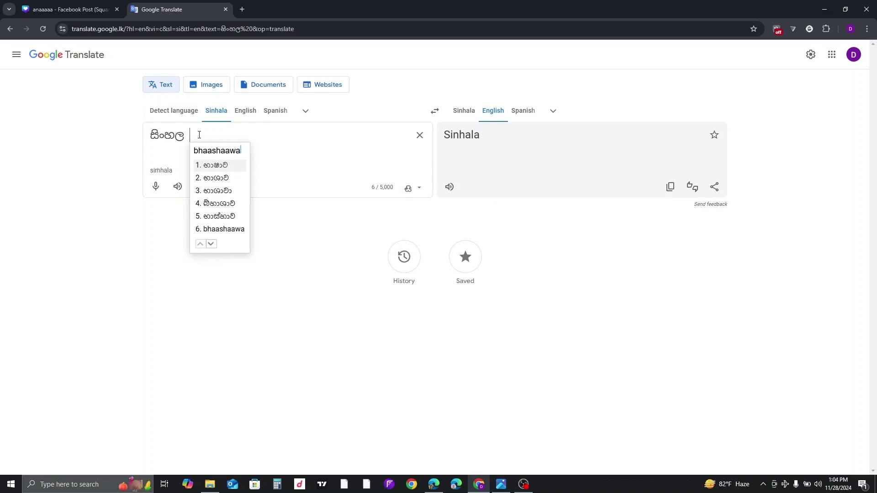
key(space)
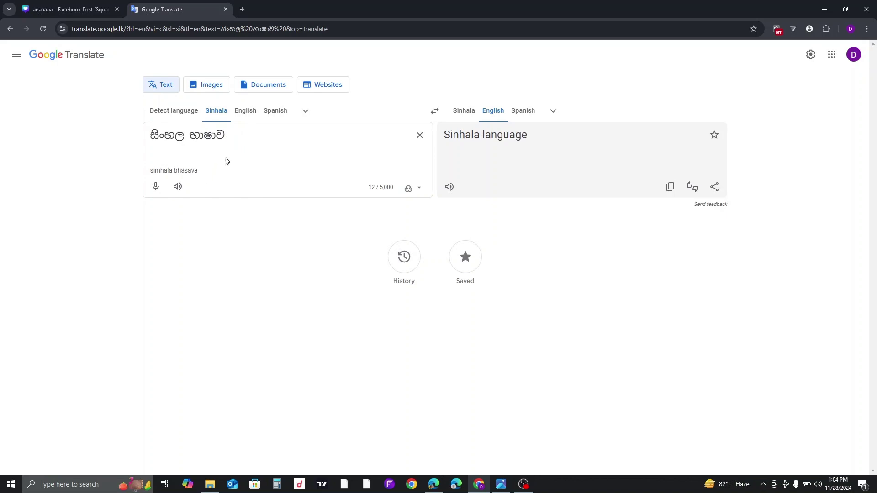
Step: Search Google for "sinhala font generator" in a new browser tab and open Font Meme's Sinhala Font Generator page
click(242, 10)
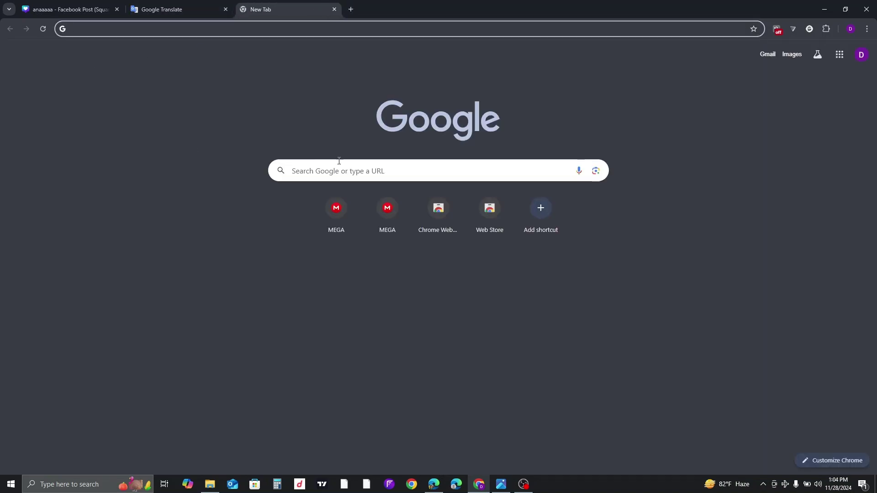
click(364, 174)
text(s)
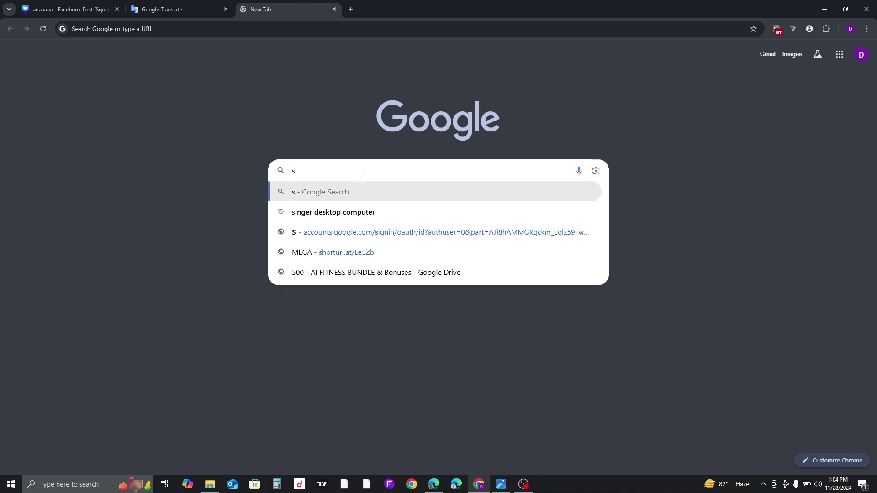
text(inhala)
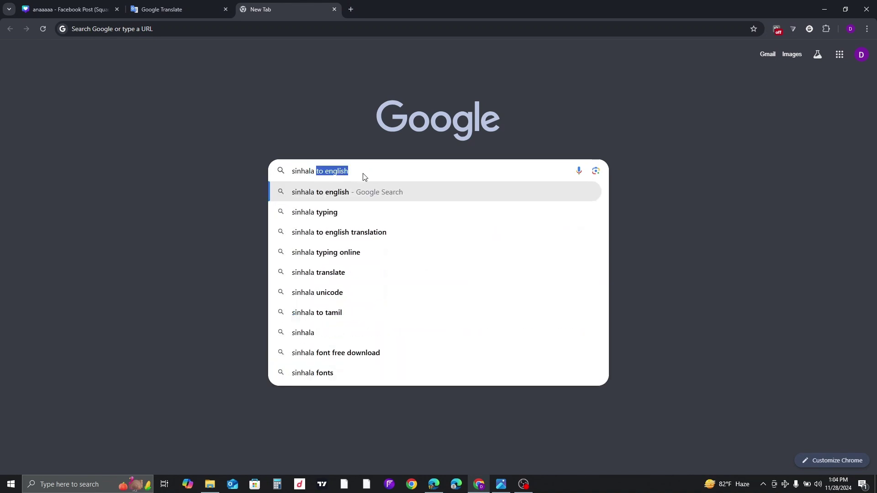
text( font)
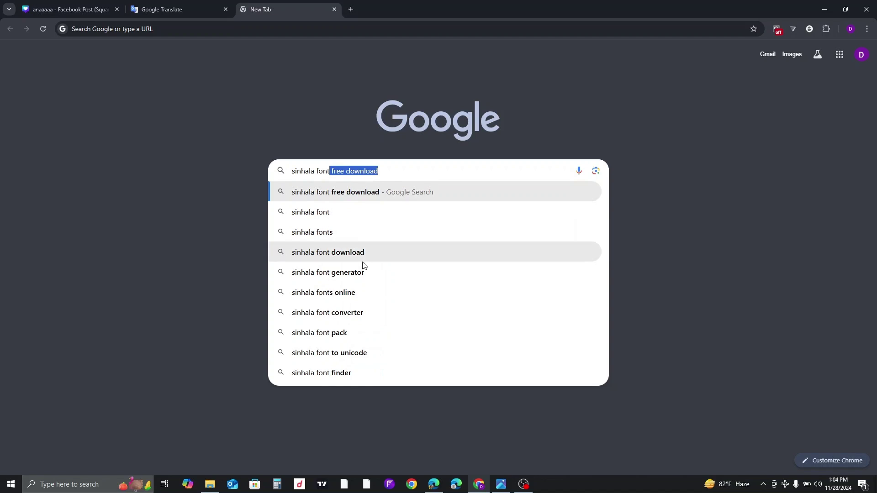
click(378, 273)
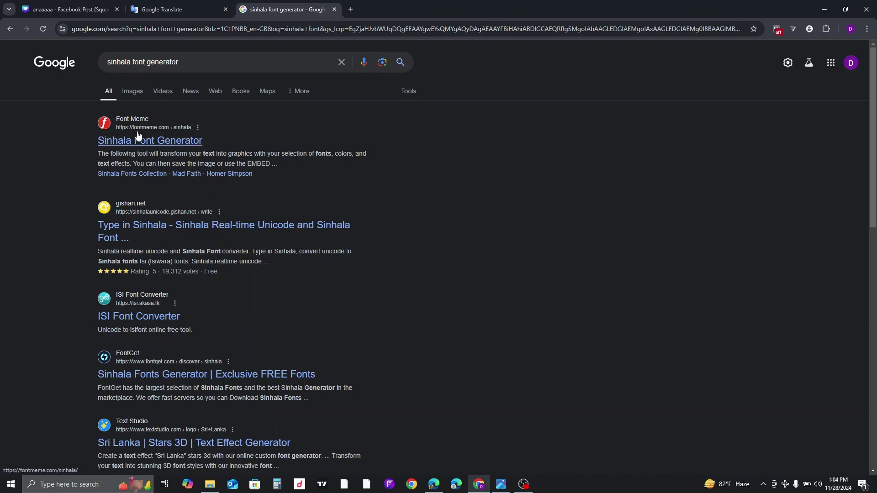
click(146, 140)
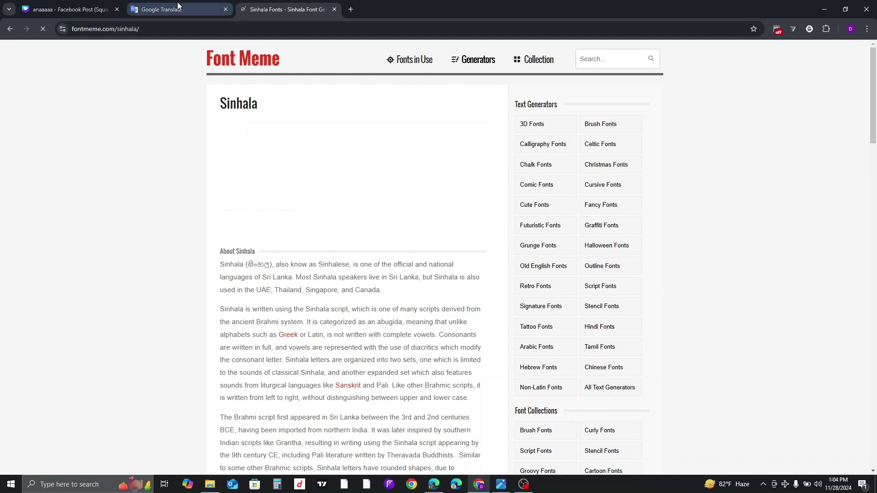
Step: Copy the source text සිංහල භාෂාව from Google Translate
click(189, 11)
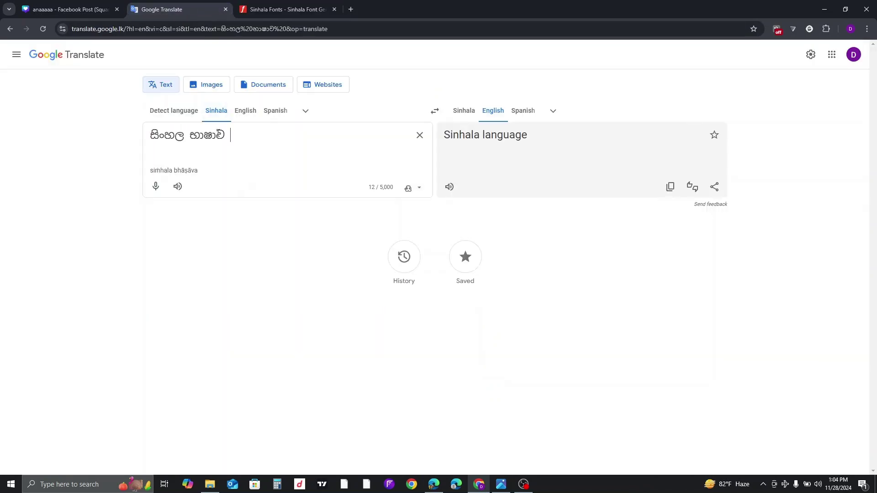
drag(228, 138, 155, 133)
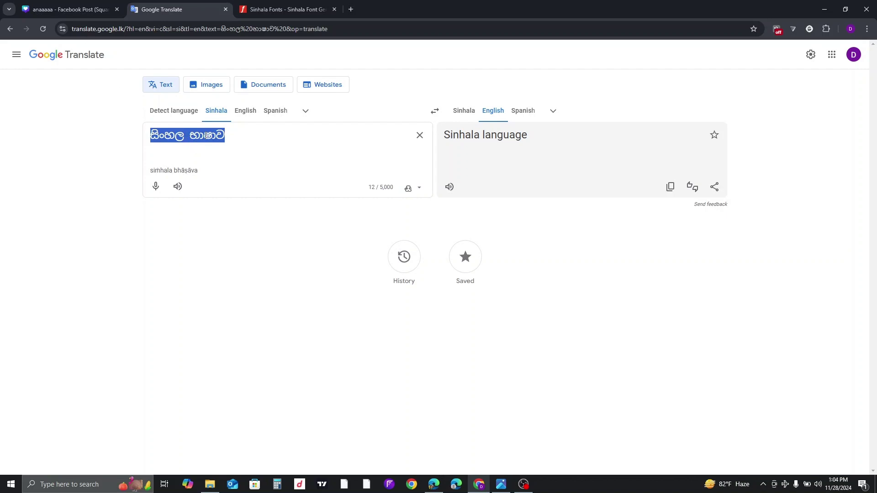
right_click(208, 137)
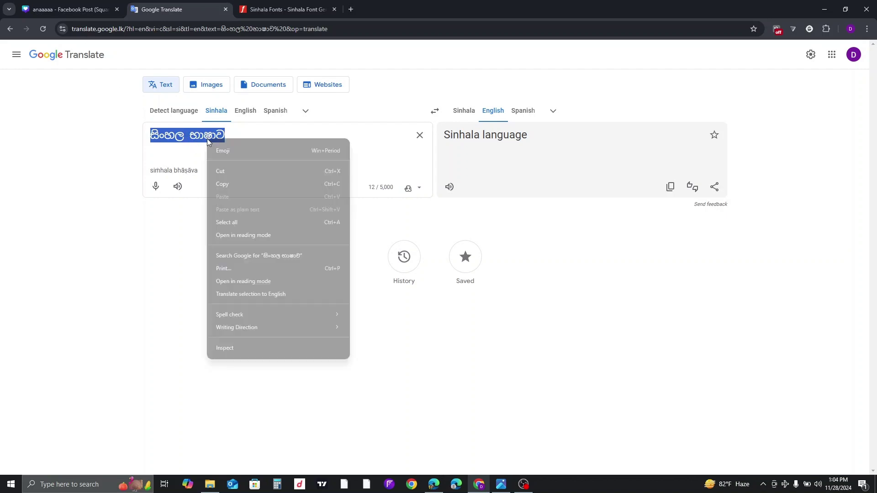
click(244, 179)
Step: Close the ad on the Font Meme page and paste සිංහල භාෂාව as the generator's text
click(286, 5)
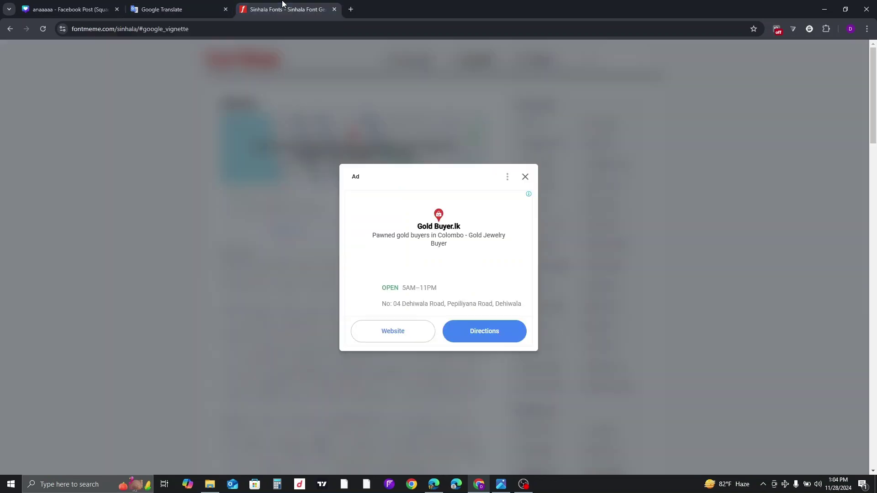
click(525, 178)
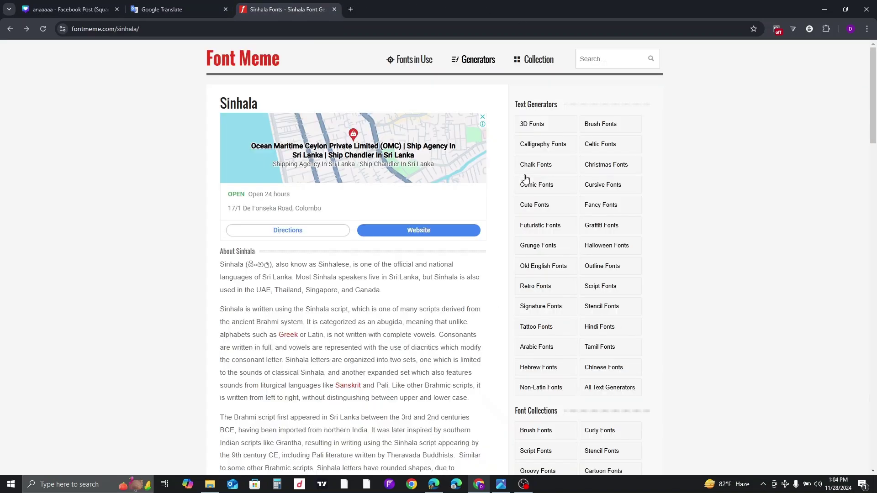
scroll(401, 265, down, 10)
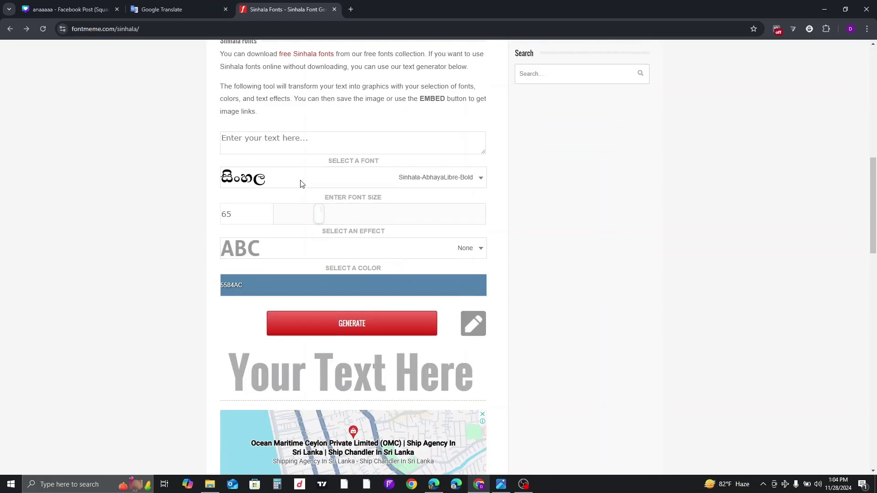
click(259, 137)
key(ctrl+v)
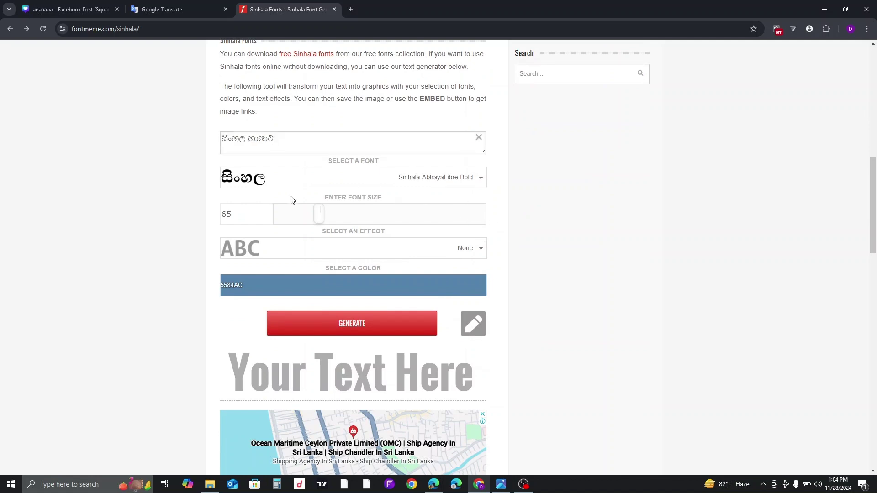
Step: Browse the generator's Sinhala fonts and set the font to Sinhala-PihatuThudaUnicode
click(478, 177)
scroll(275, 230, down, 10)
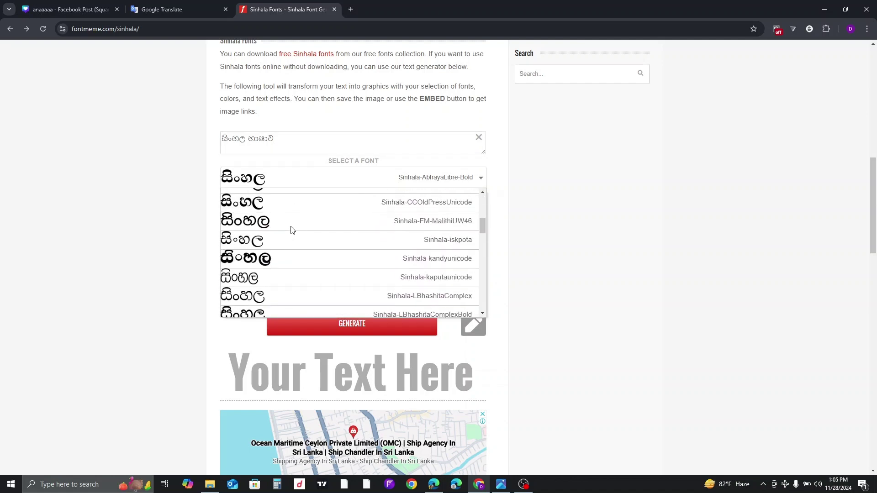
scroll(292, 230, down, 1)
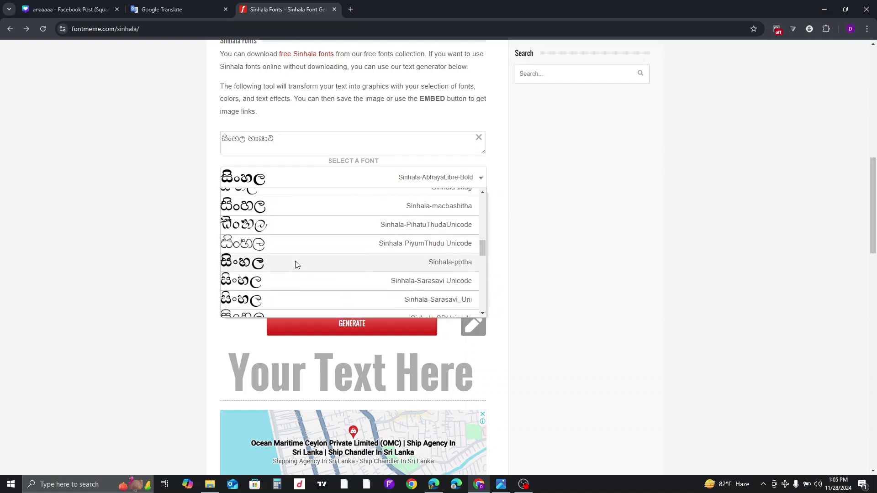
click(267, 231)
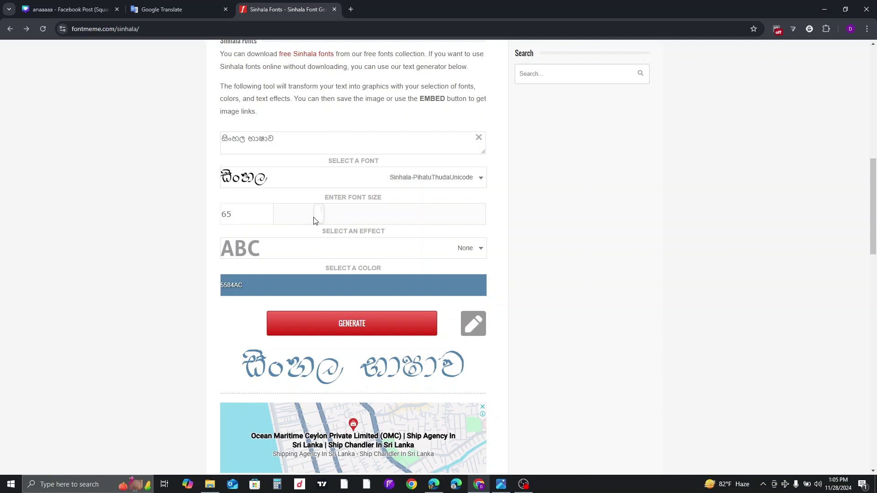
Step: Set the generated text's font size to 300 and its color to black (000000)
drag(318, 216, 496, 224)
click(234, 285)
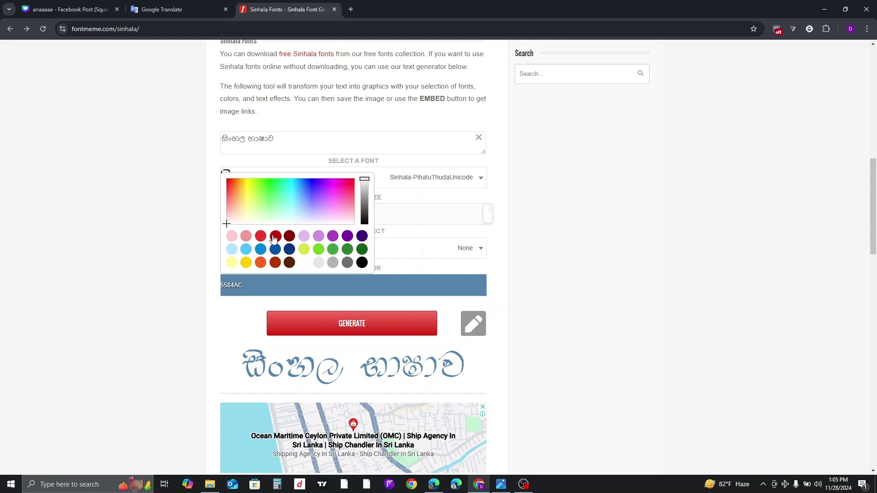
click(361, 262)
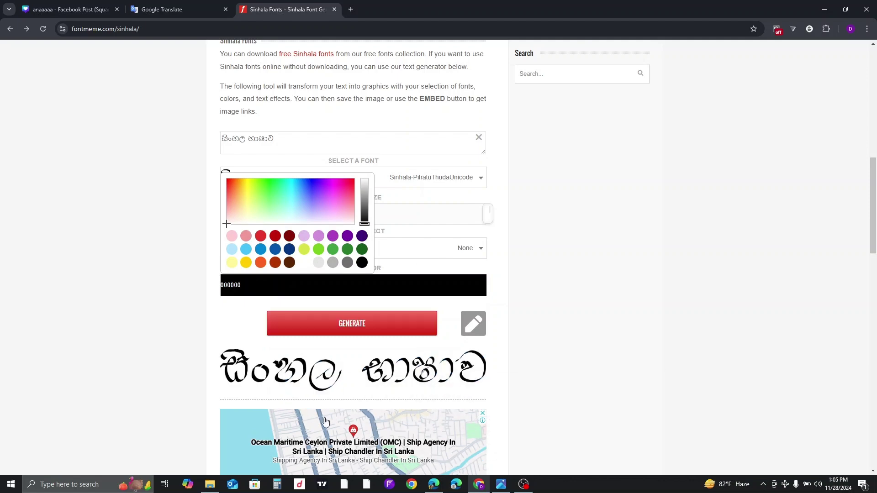
Step: Show the further editing options for the generated text image and open the Add Borders tool
mouse_move(394, 392)
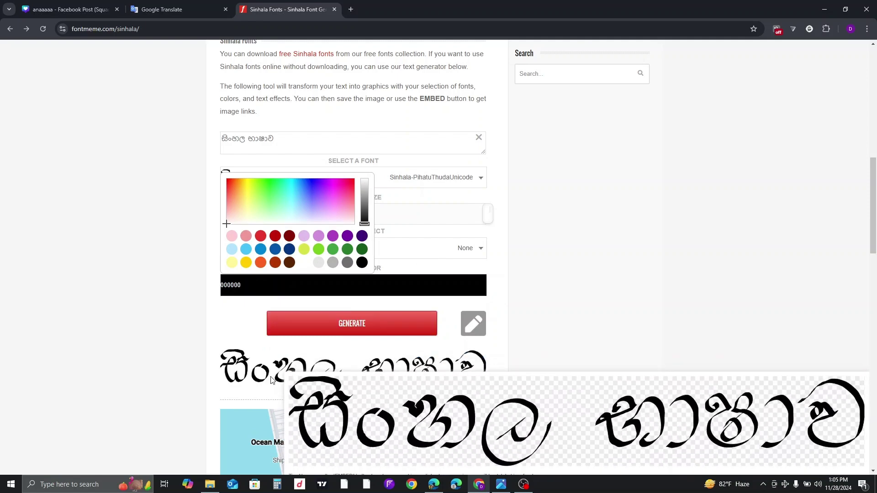
scroll(546, 293, down, 2)
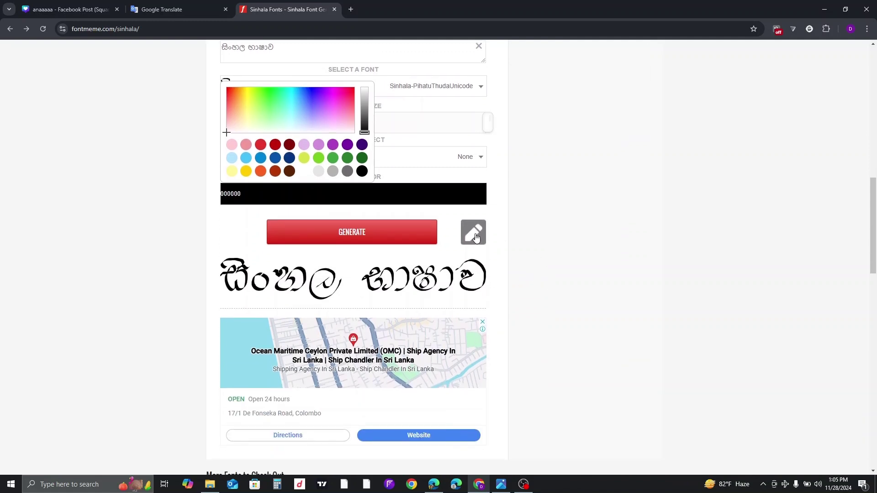
click(476, 238)
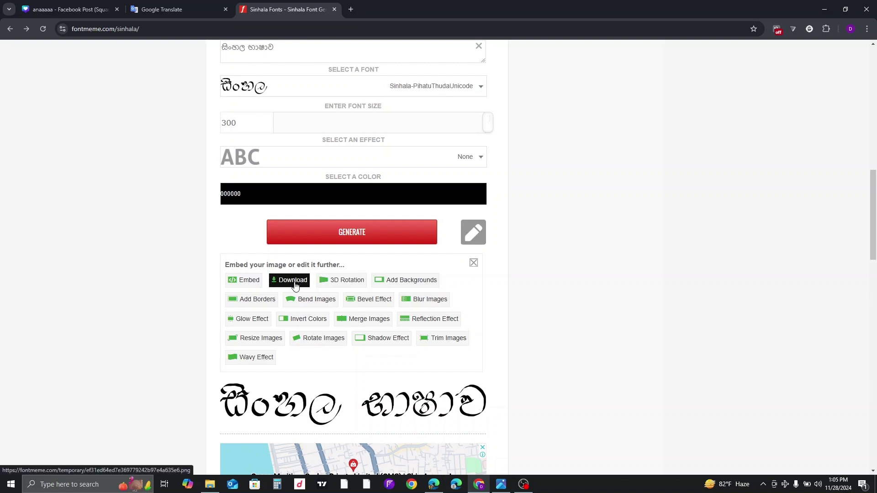
click(261, 305)
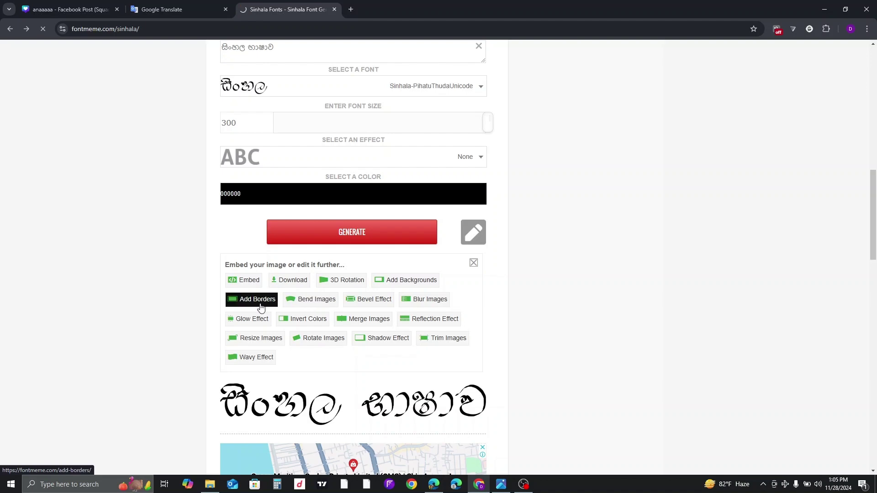